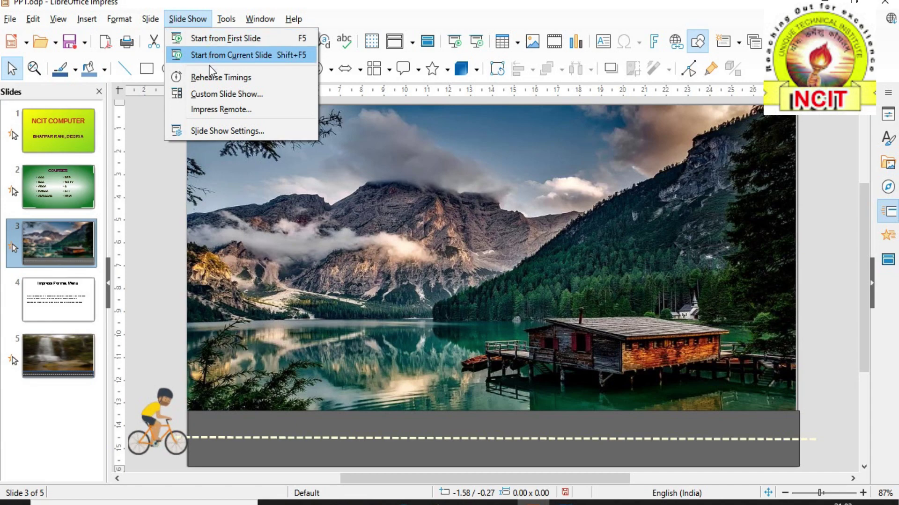
- Start a new custom slide show and name it "custom 1"
{"action": "left_click", "coordinate": [214, 95]}
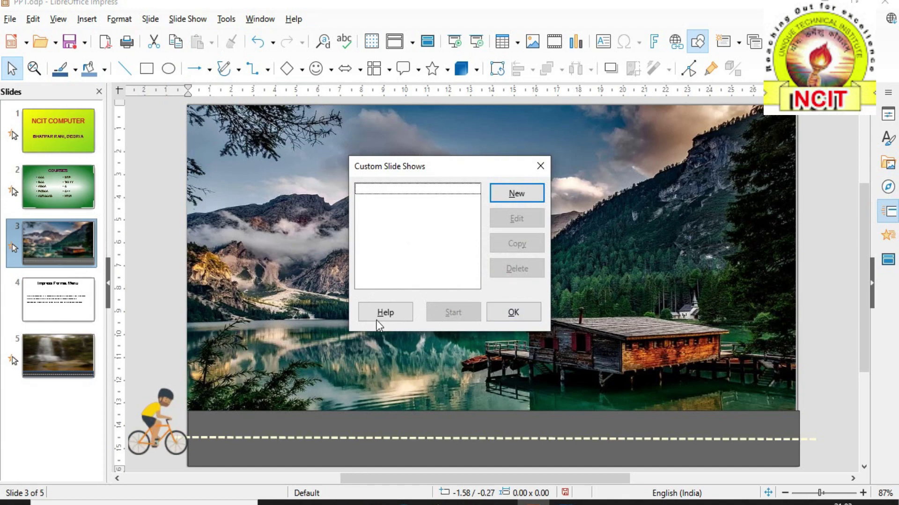
{"action": "left_click", "coordinate": [512, 196]}
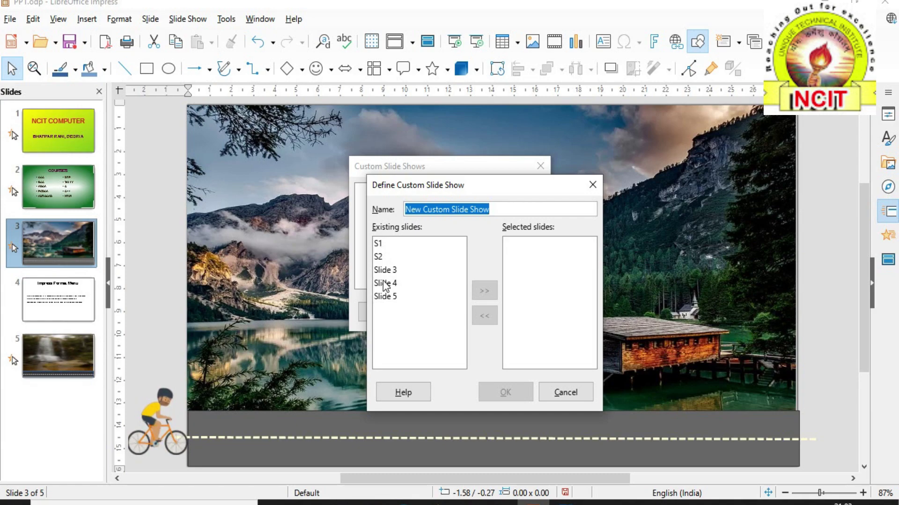
{"action": "left_click", "coordinate": [492, 209]}
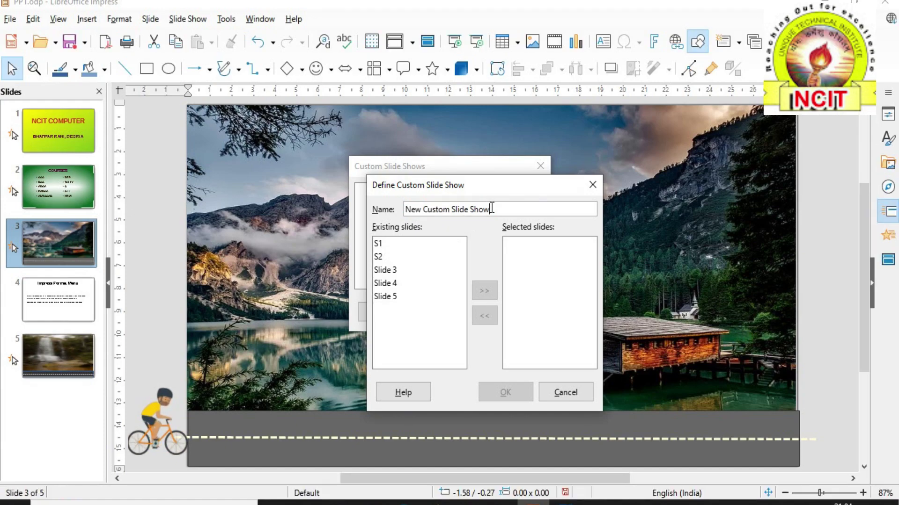
{"action": "left_click_drag", "start_coordinate": [492, 208], "coordinate": [392, 214]}
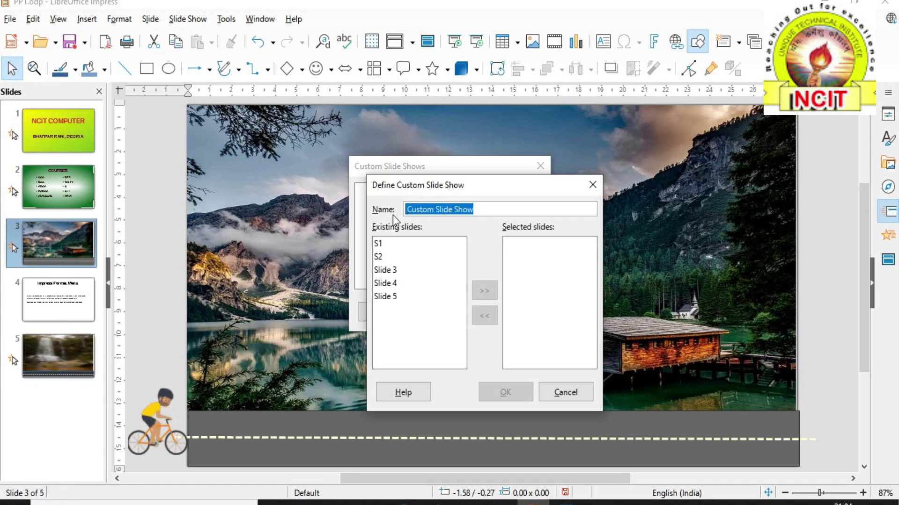
{"action": "type", "text": "custom 1"}
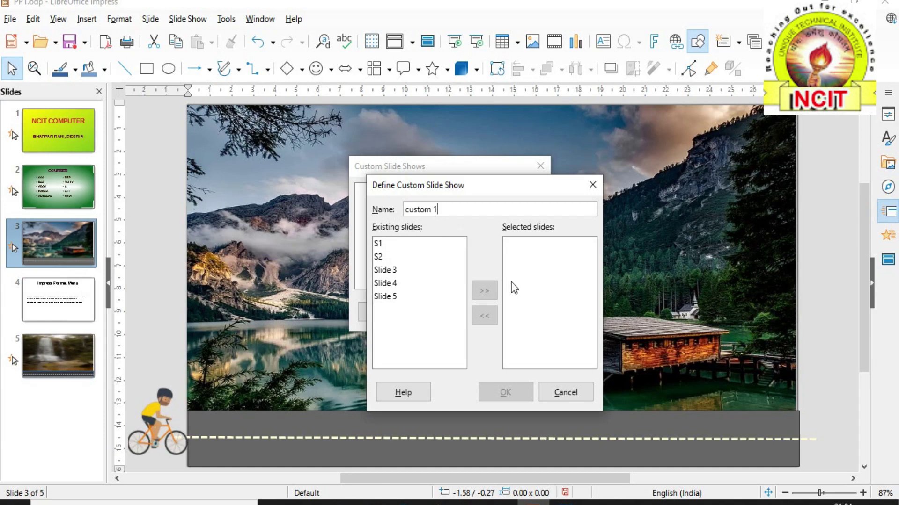
- Add S1, Slide 3 and Slide 5 to the custom 1 slide show and save its definition
{"action": "left_click", "coordinate": [380, 245]}
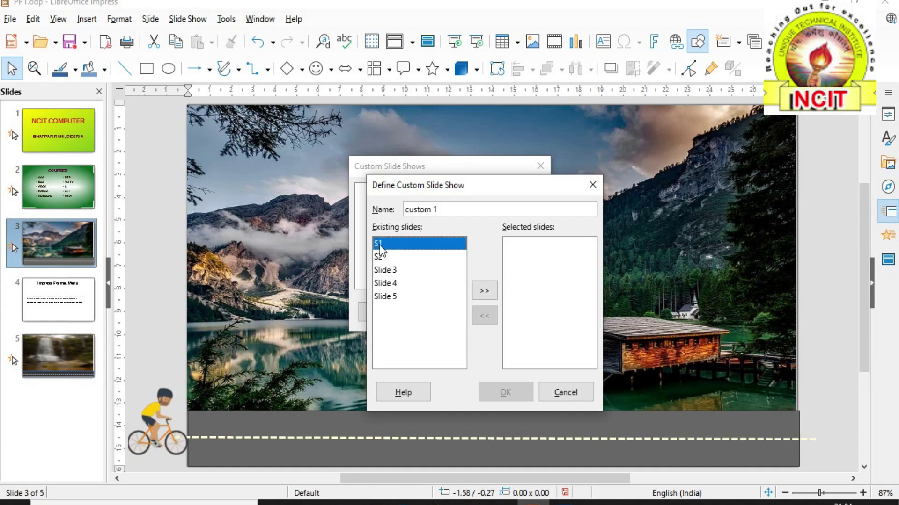
{"action": "left_click", "coordinate": [483, 291]}
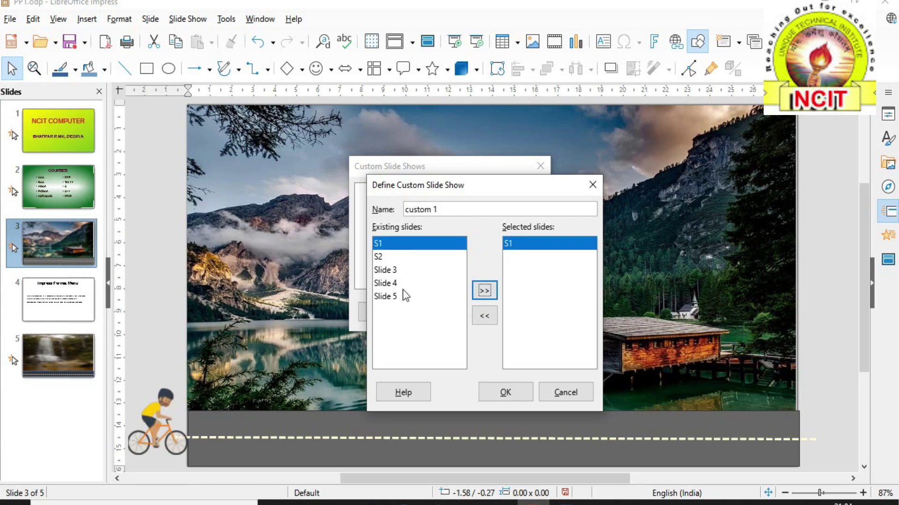
{"action": "left_click", "coordinate": [386, 272]}
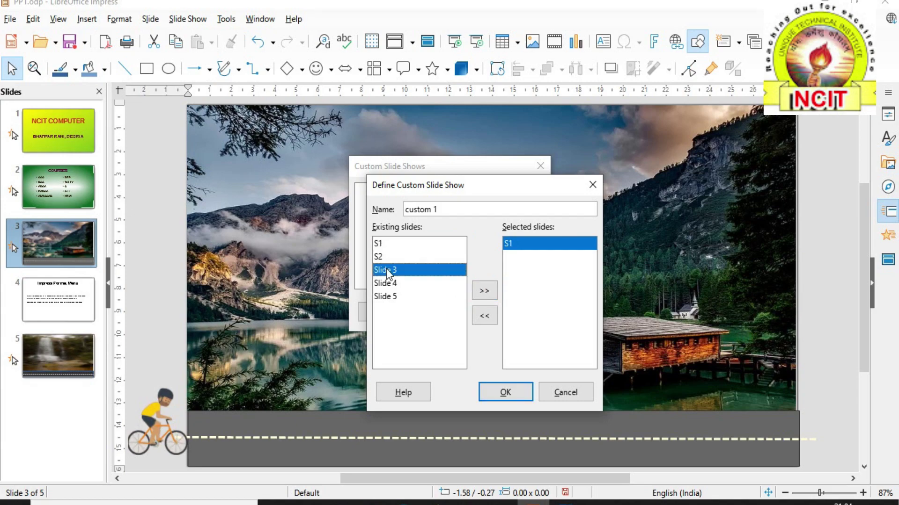
{"action": "left_click", "coordinate": [483, 292]}
{"action": "left_click", "coordinate": [395, 298]}
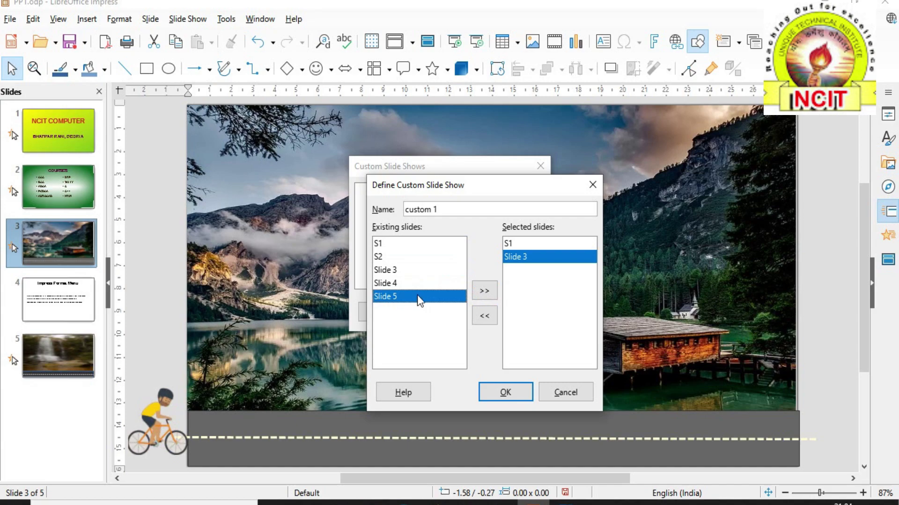
{"action": "left_click", "coordinate": [483, 294]}
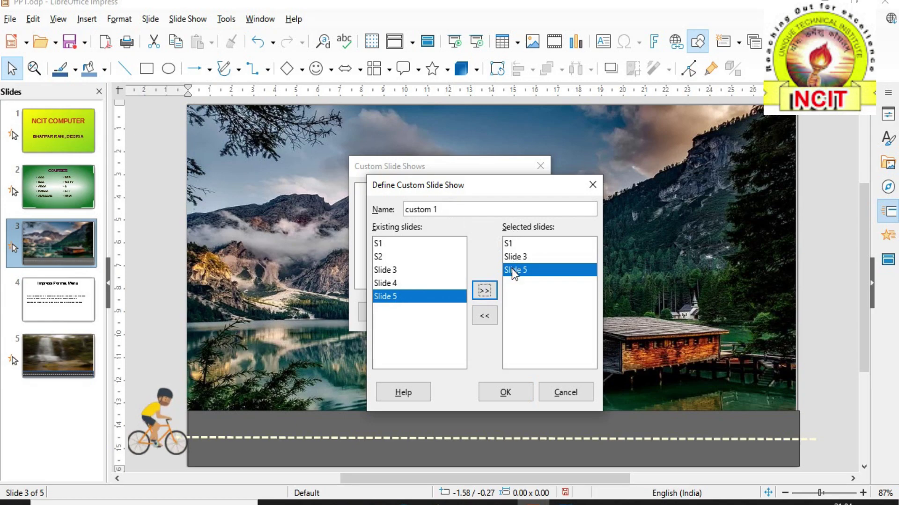
{"action": "left_click", "coordinate": [508, 393]}
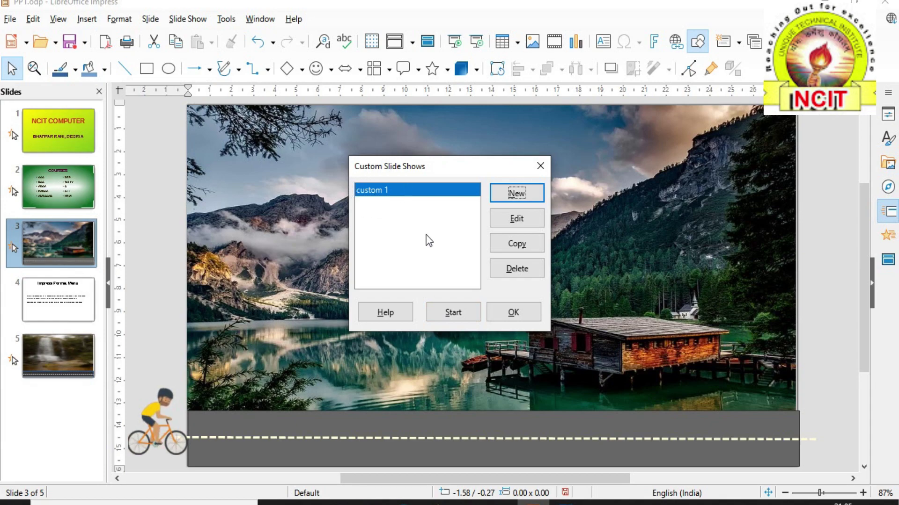
- Play the custom 1 slide show through all its slides and exit the presentation
{"action": "left_click", "coordinate": [453, 312]}
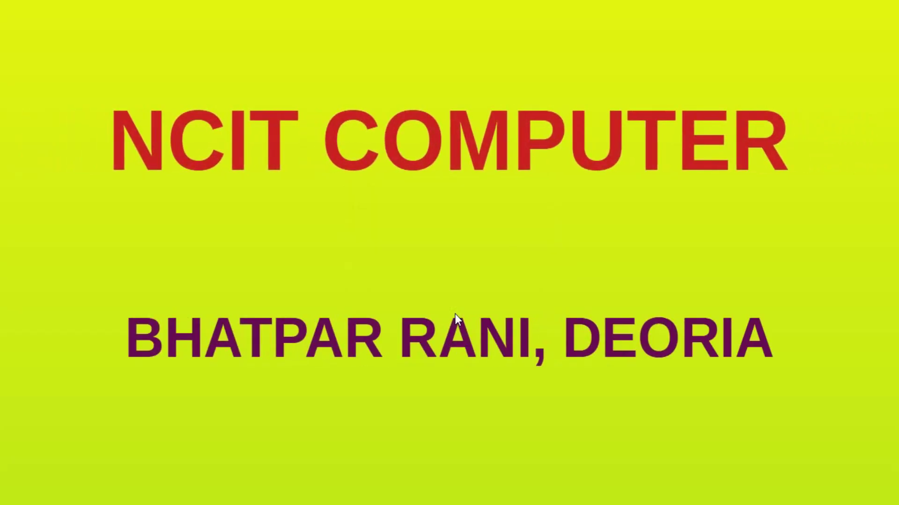
{"action": "left_click", "coordinate": [455, 314]}
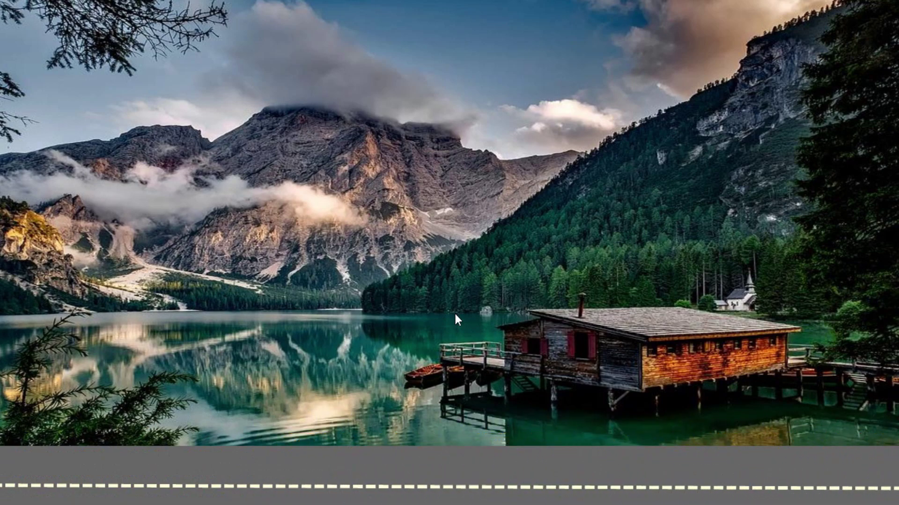
{"action": "left_click", "coordinate": [455, 313]}
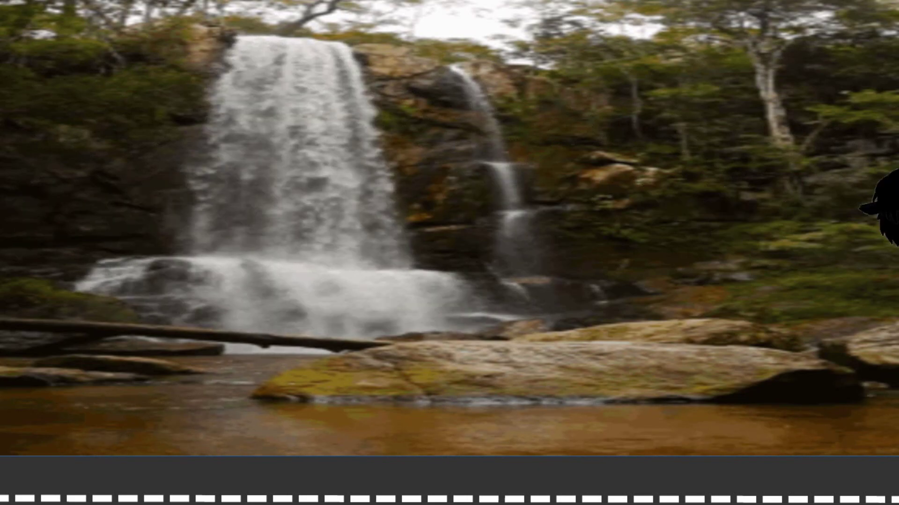
{"action": "key", "text": "Right"}
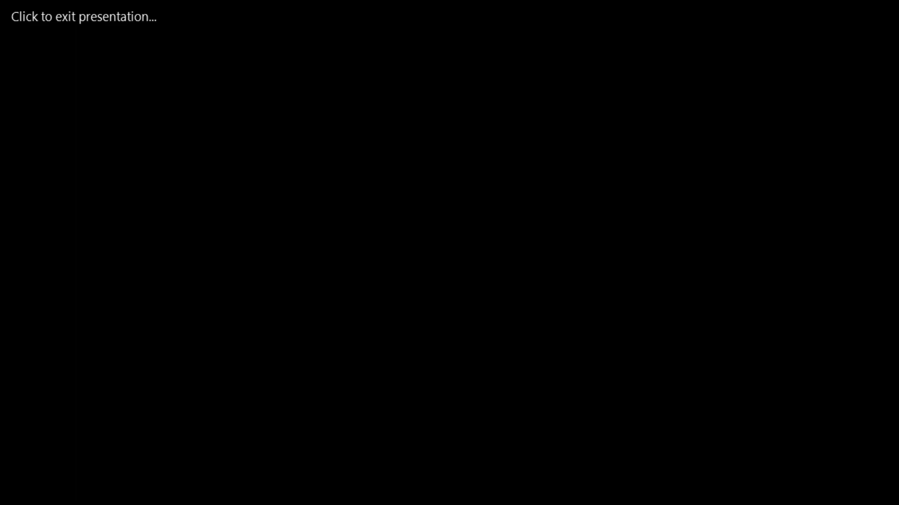
{"action": "key", "text": "Escape"}
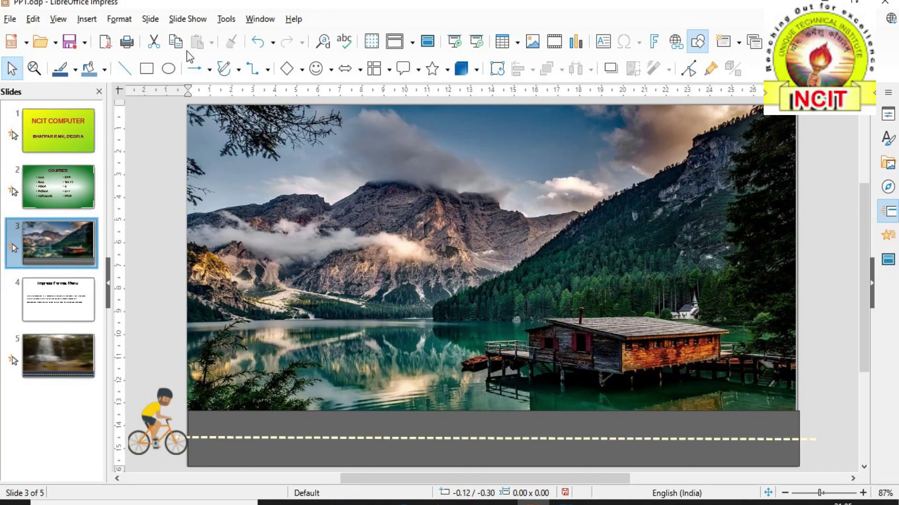
- Start defining another custom slide show and name it "custom 2"
{"action": "left_click", "coordinate": [189, 19]}
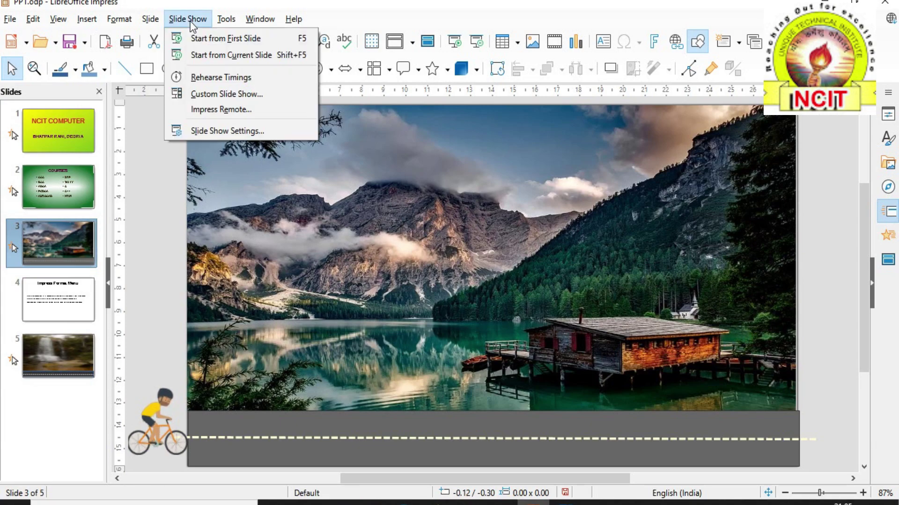
{"action": "left_click", "coordinate": [208, 98]}
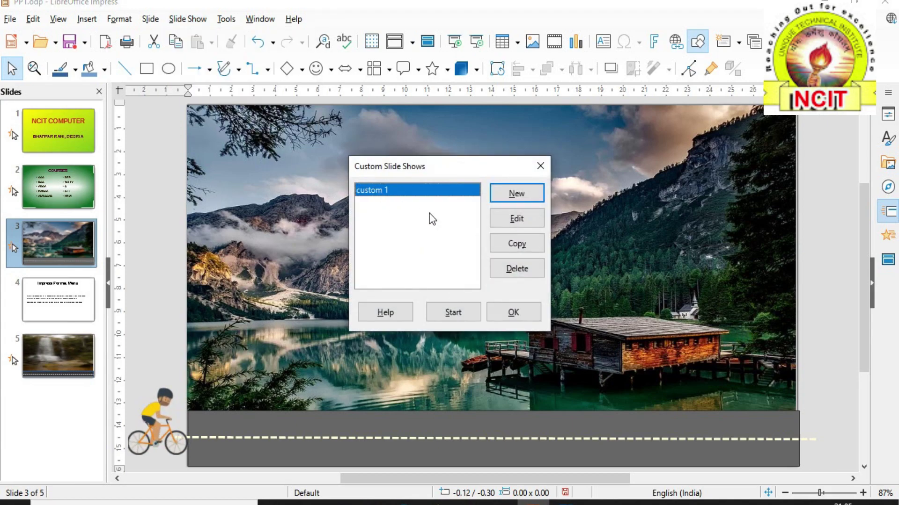
{"action": "left_click", "coordinate": [517, 195]}
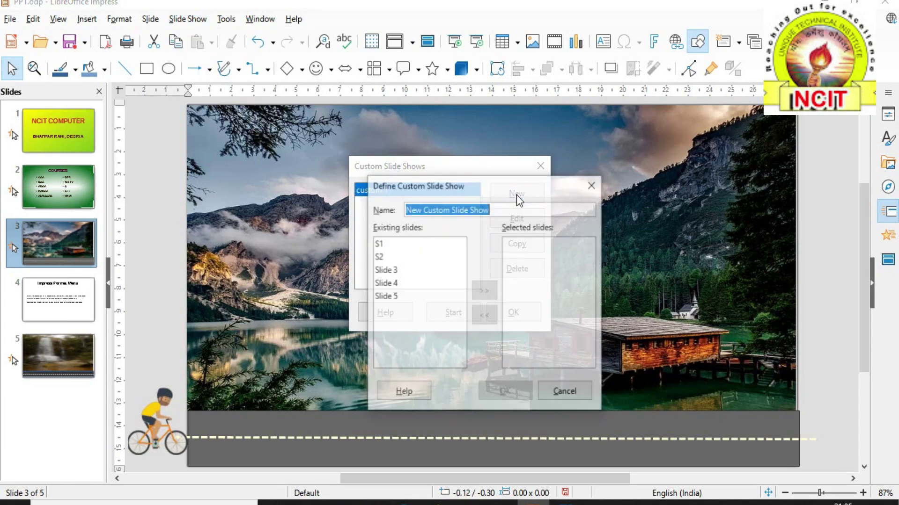
{"action": "type", "text": "cu"}
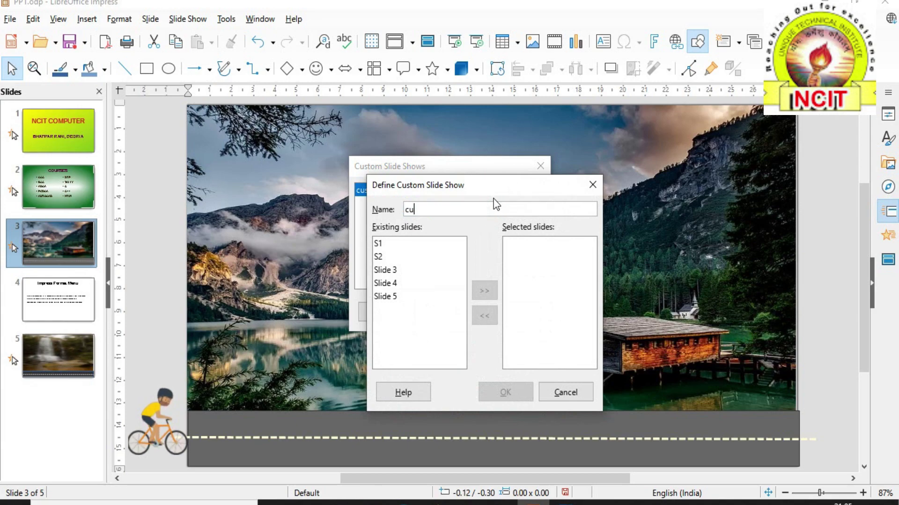
{"action": "type", "text": "stom 2"}
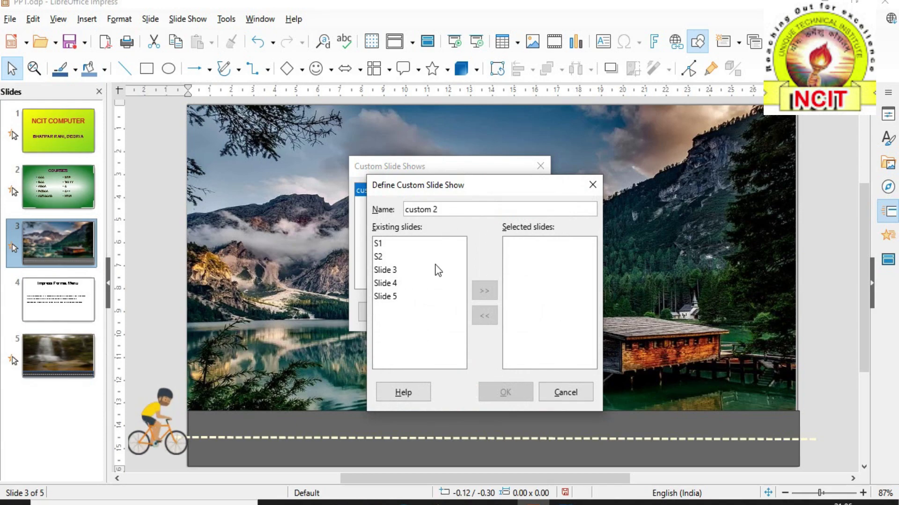
- Add S1, S2 and Slide 4 to the custom 2 slide show and save its definition
{"action": "left_click", "coordinate": [378, 243]}
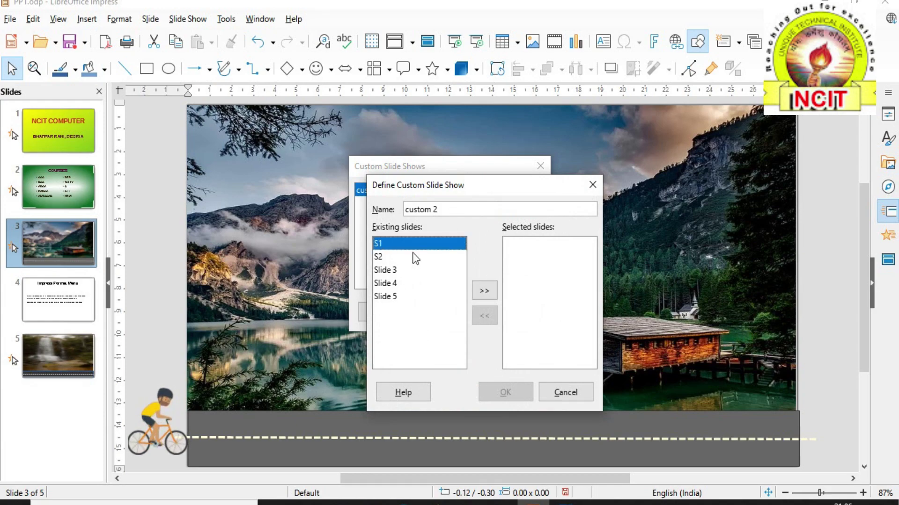
{"action": "left_click", "coordinate": [484, 291]}
{"action": "left_click", "coordinate": [380, 256]}
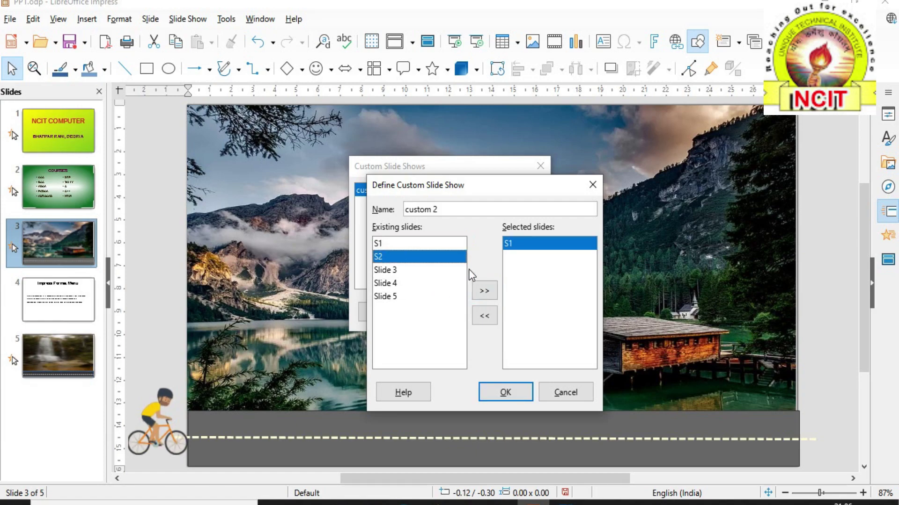
{"action": "left_click", "coordinate": [484, 291]}
{"action": "left_click", "coordinate": [395, 283]}
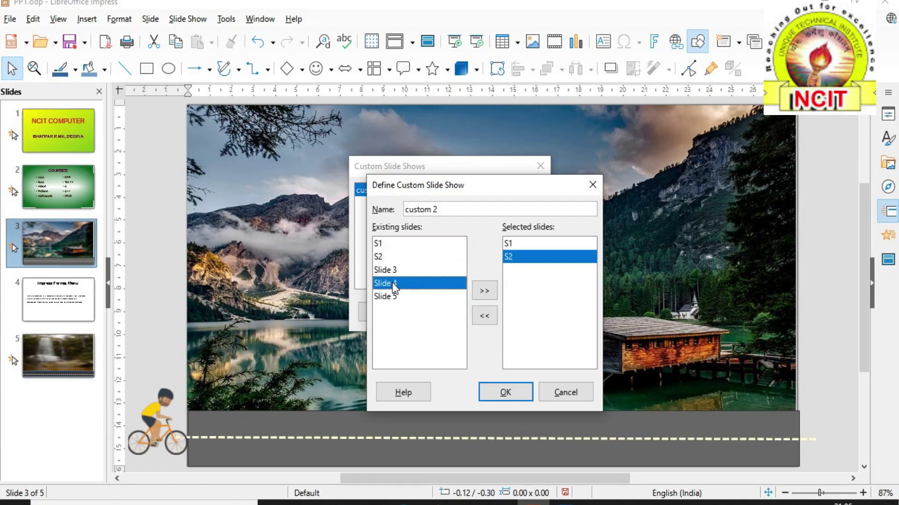
{"action": "left_click", "coordinate": [484, 291]}
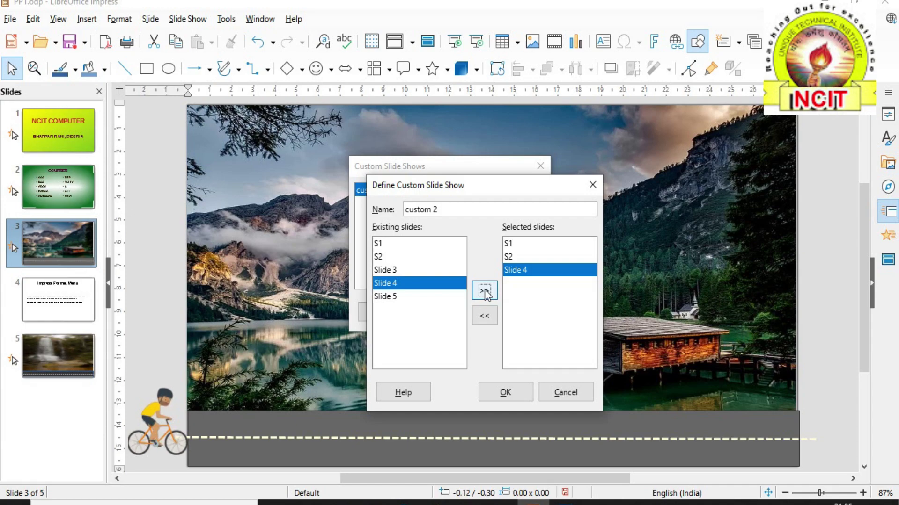
{"action": "left_click", "coordinate": [505, 392]}
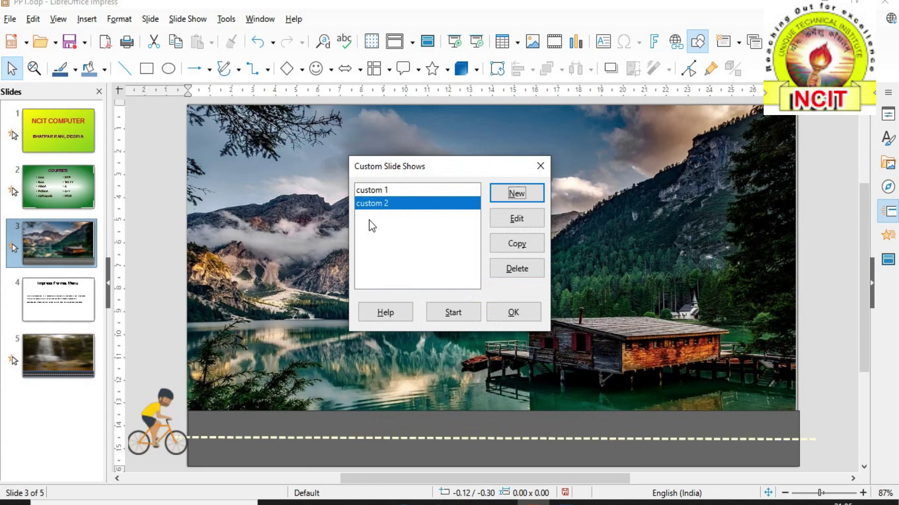
- Play the custom 2 slide show from the list of custom shows to its end and exit the presentation
{"action": "left_click", "coordinate": [376, 190]}
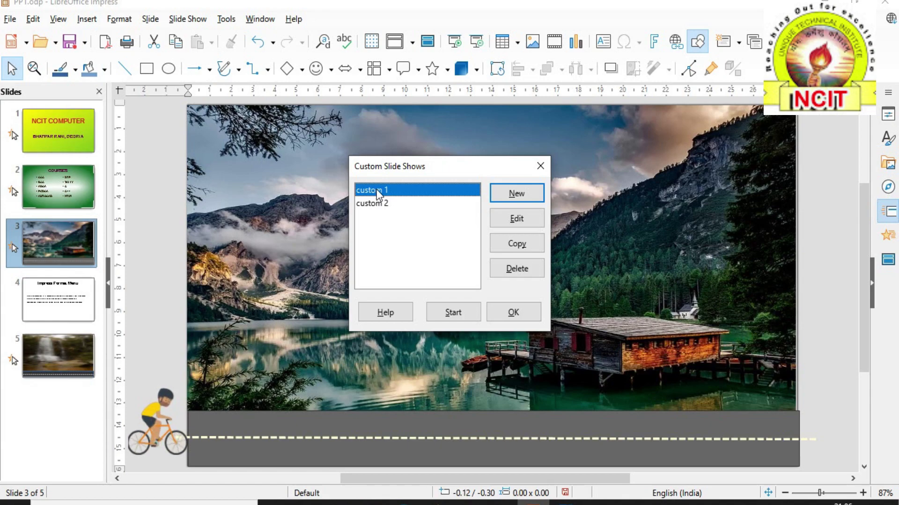
{"action": "left_click", "coordinate": [379, 205]}
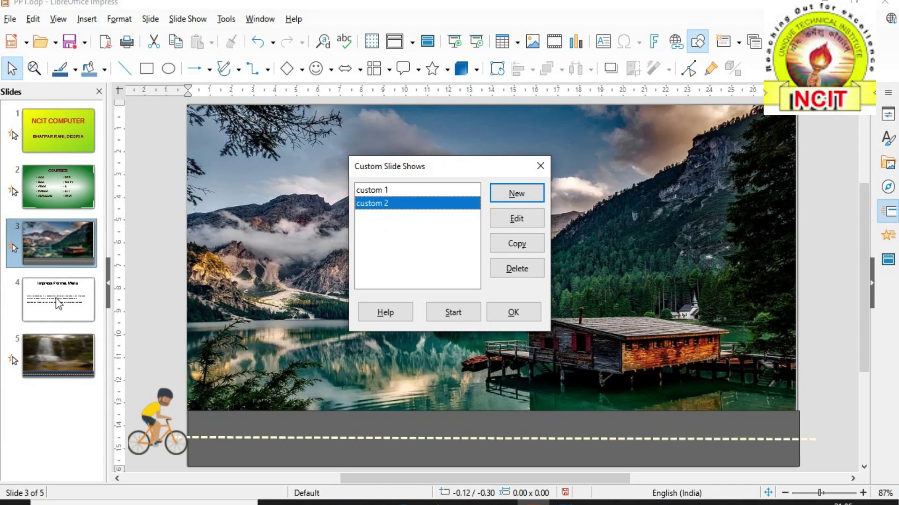
{"action": "left_click", "coordinate": [451, 316]}
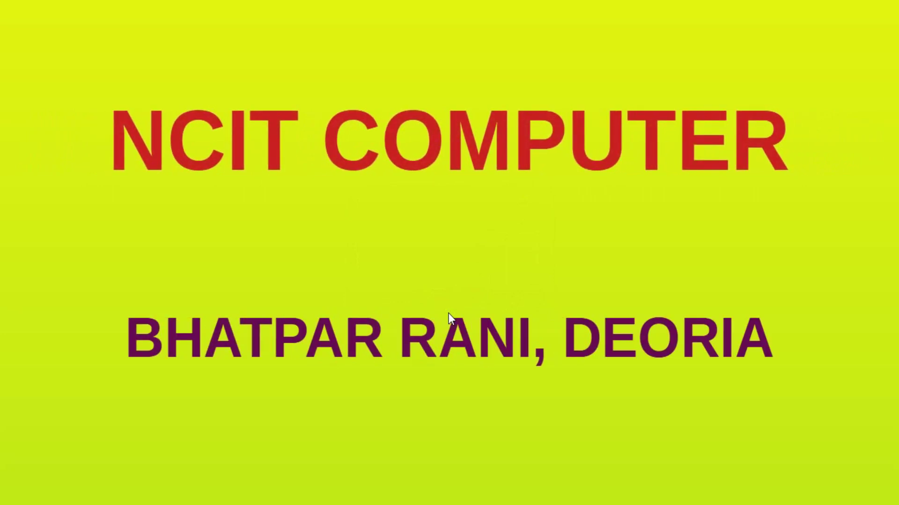
{"action": "left_click", "coordinate": [449, 313]}
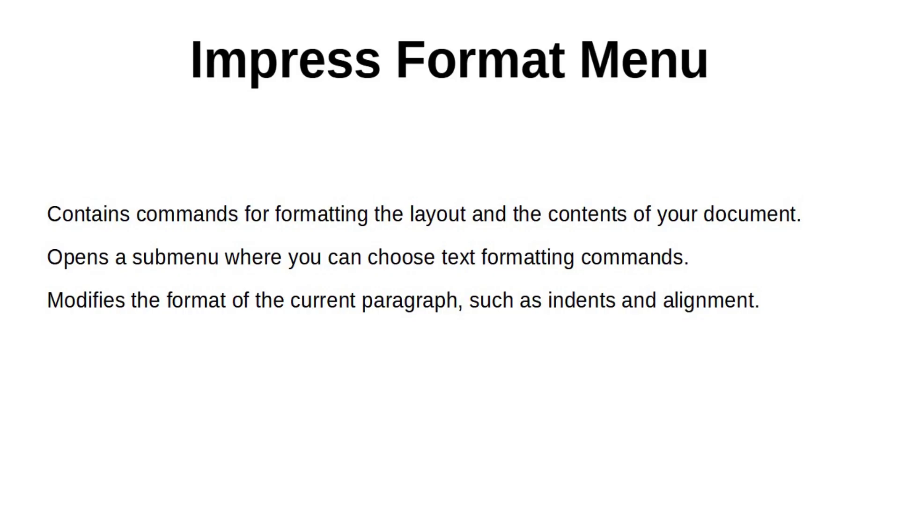
{"action": "key", "text": "space"}
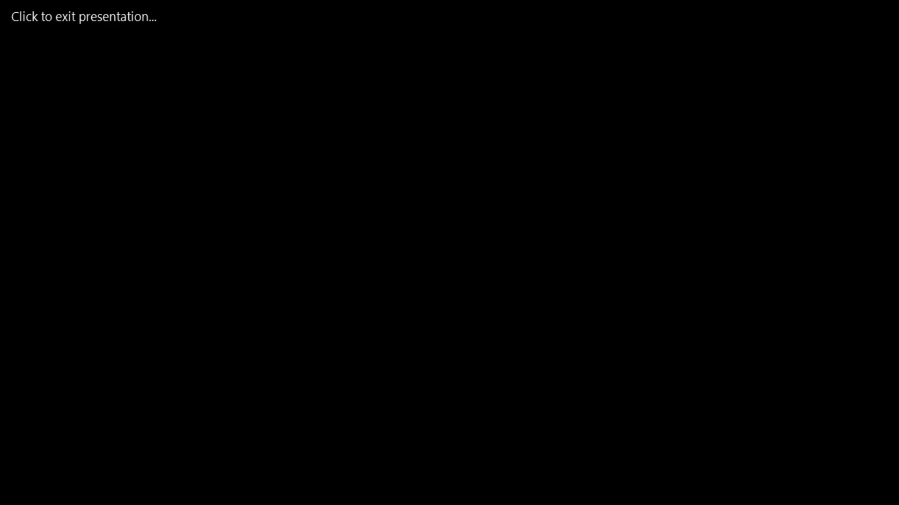
{"action": "key", "text": "space"}
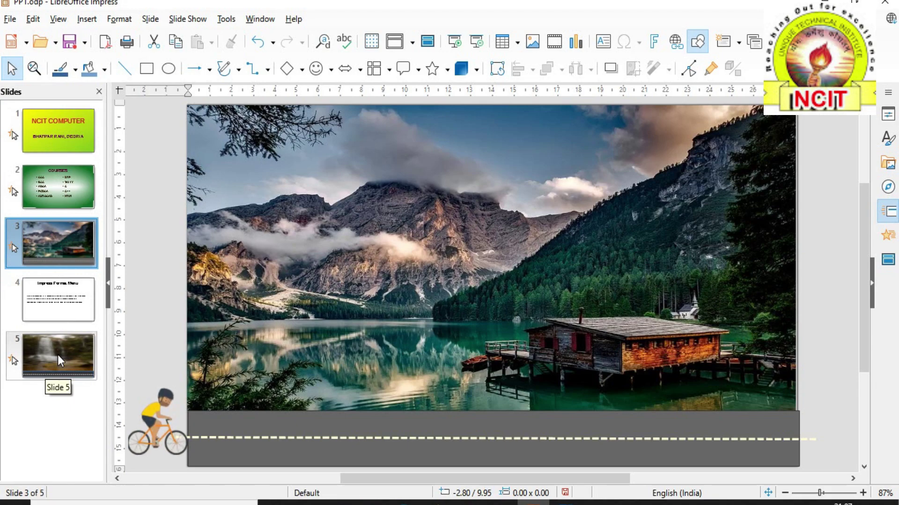
- Go to the first slide, then set the slide show settings to start the presentation from Slide 3 and apply them
{"action": "key", "text": "Home"}
{"action": "left_click", "coordinate": [187, 18]}
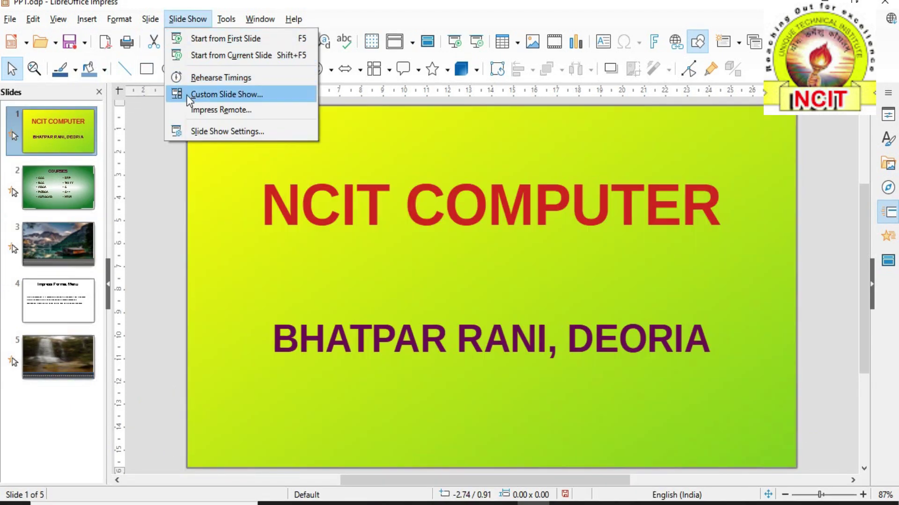
{"action": "left_click", "coordinate": [197, 132]}
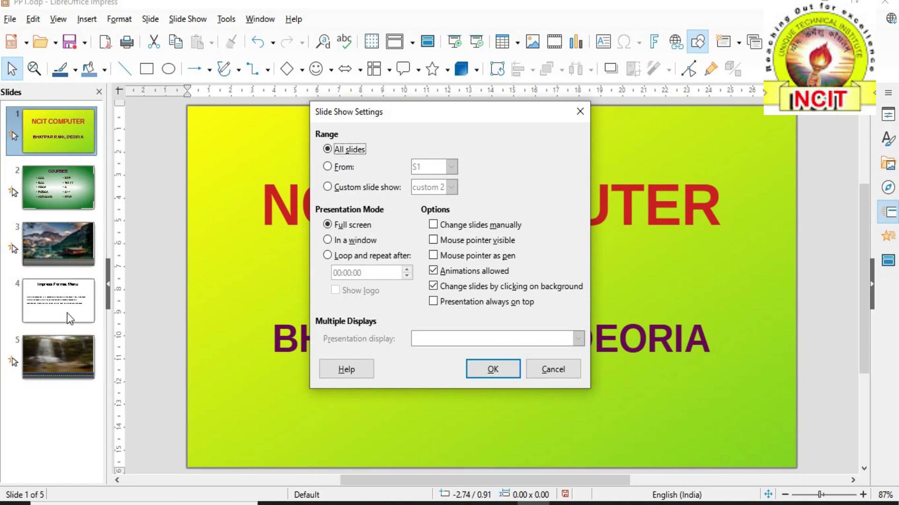
{"action": "left_click", "coordinate": [329, 166]}
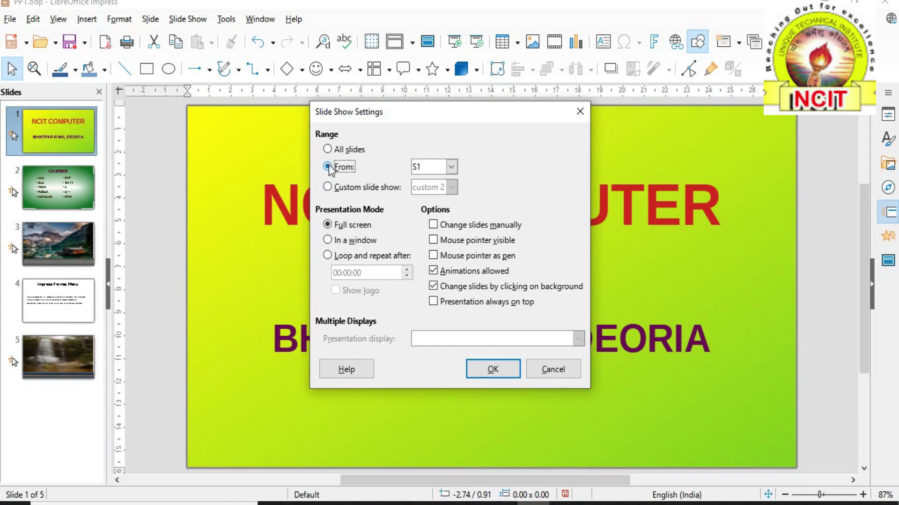
{"action": "left_click", "coordinate": [451, 167]}
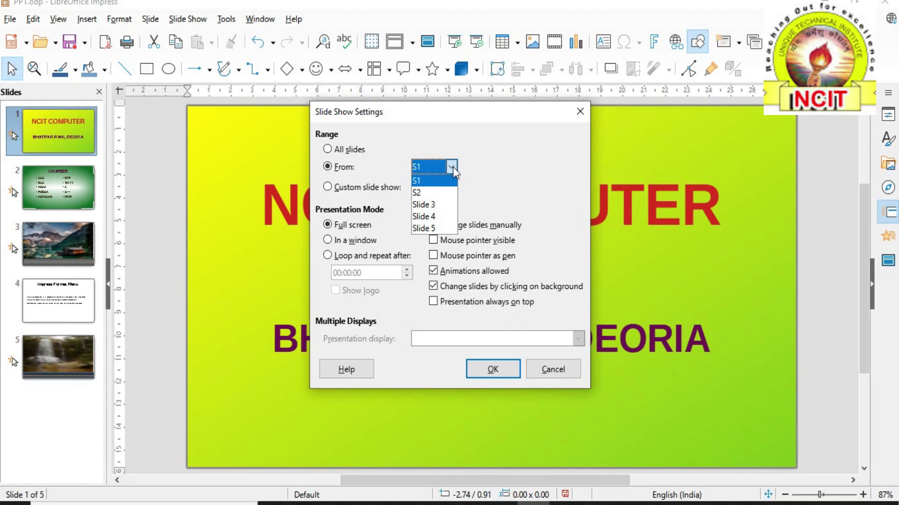
{"action": "left_click", "coordinate": [433, 193]}
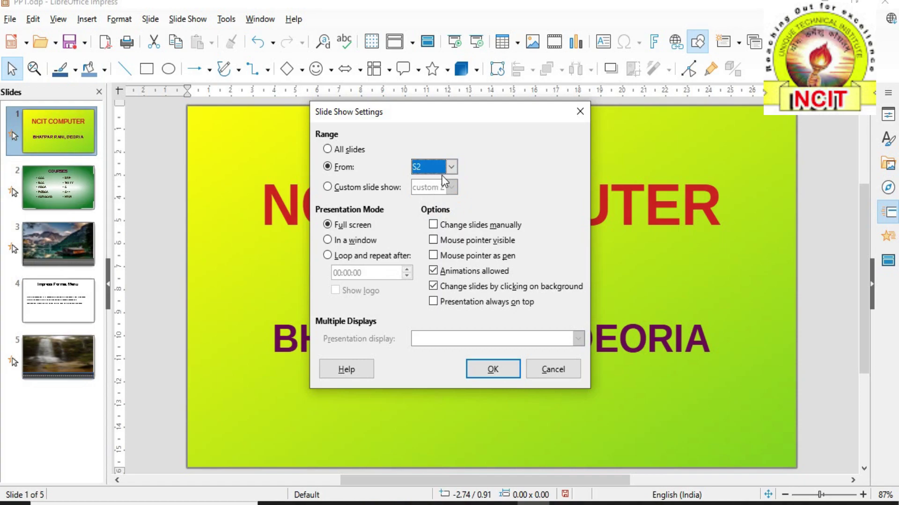
{"action": "left_click", "coordinate": [451, 171]}
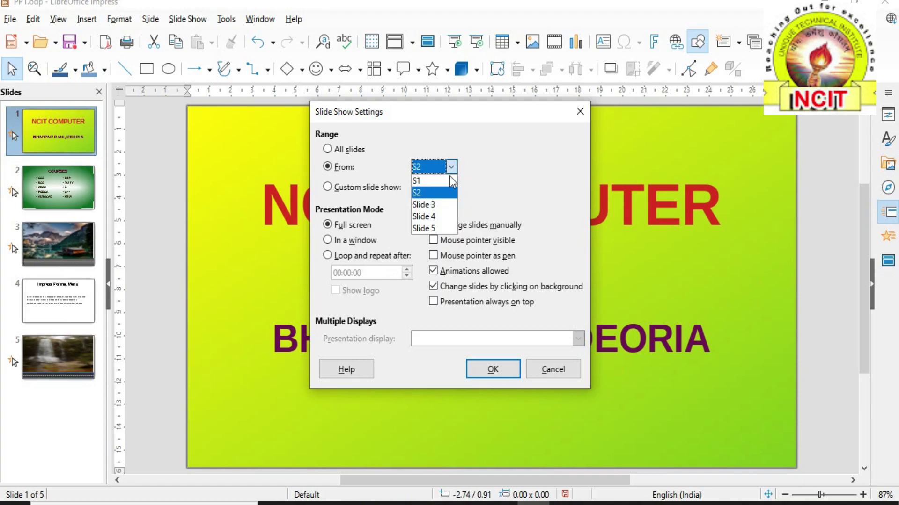
{"action": "left_click", "coordinate": [437, 205]}
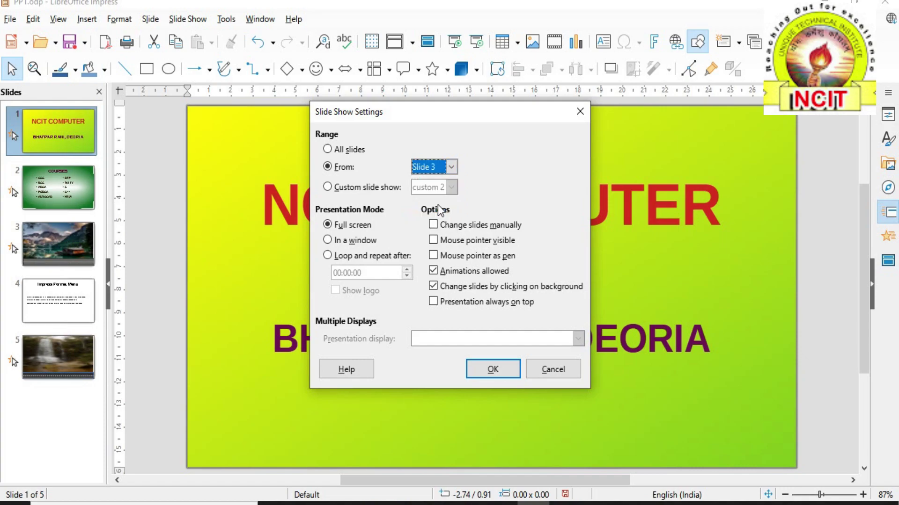
{"action": "left_click", "coordinate": [481, 369]}
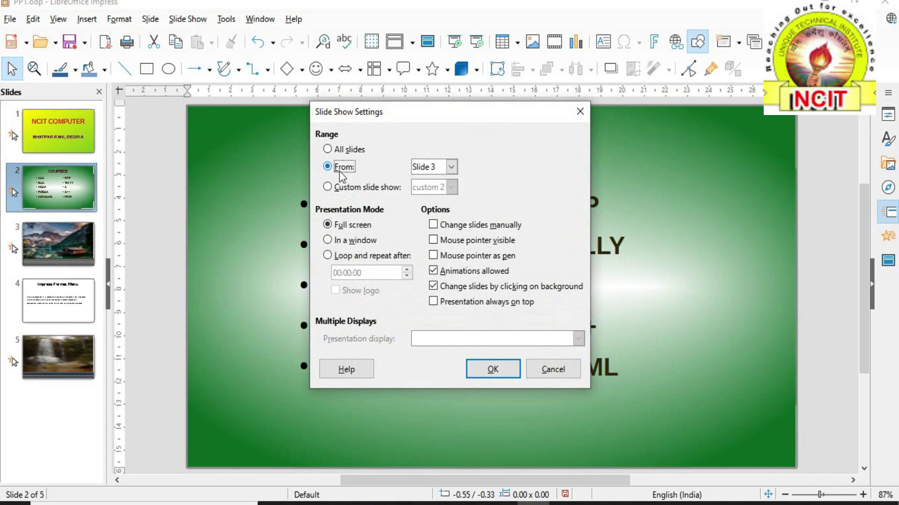
- Change the range in the slide show settings to the custom slide show "custom 1"
{"action": "left_click", "coordinate": [451, 167]}
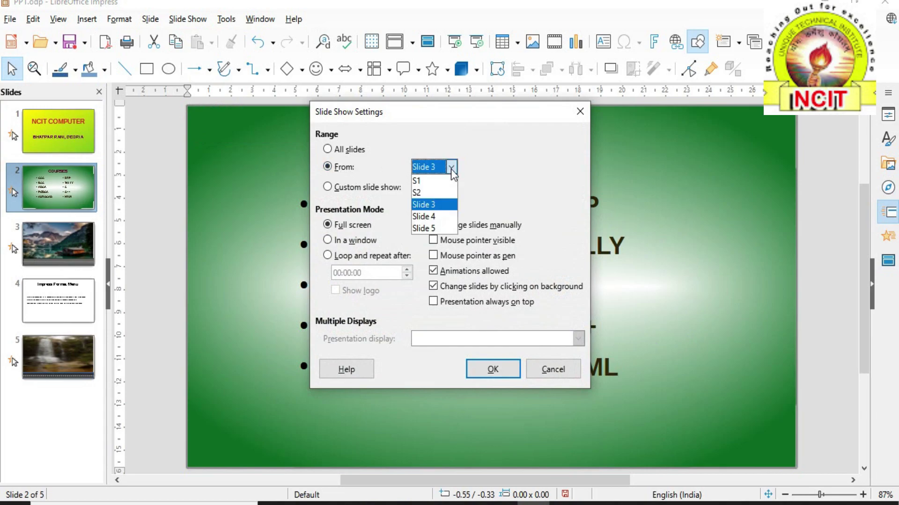
{"action": "left_click", "coordinate": [450, 167]}
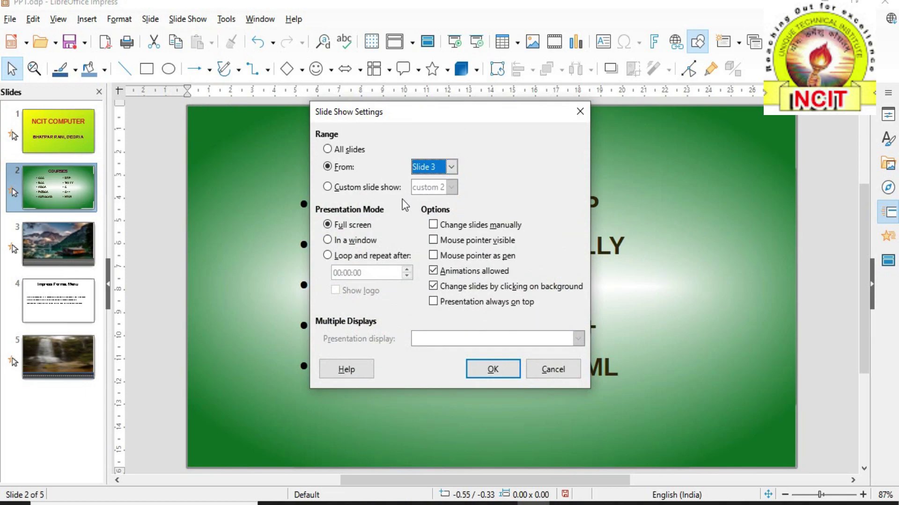
{"action": "left_click", "coordinate": [327, 187]}
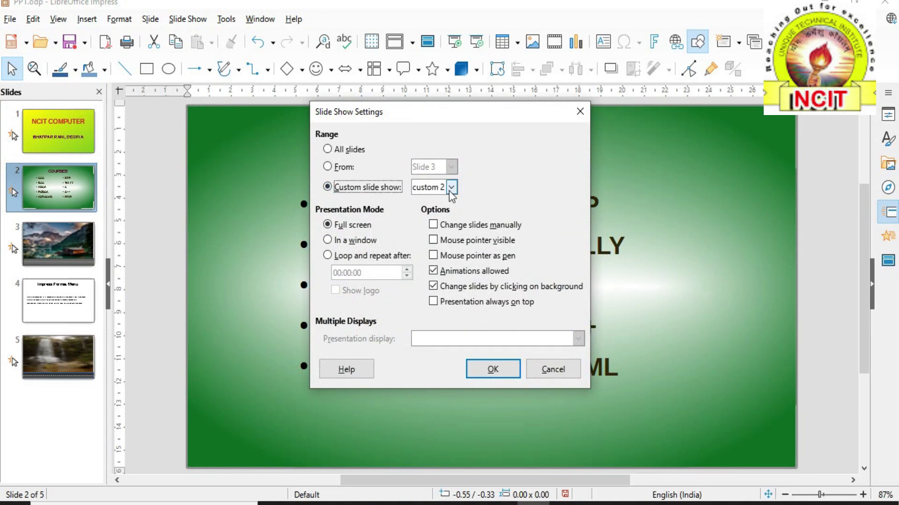
{"action": "left_click", "coordinate": [451, 188]}
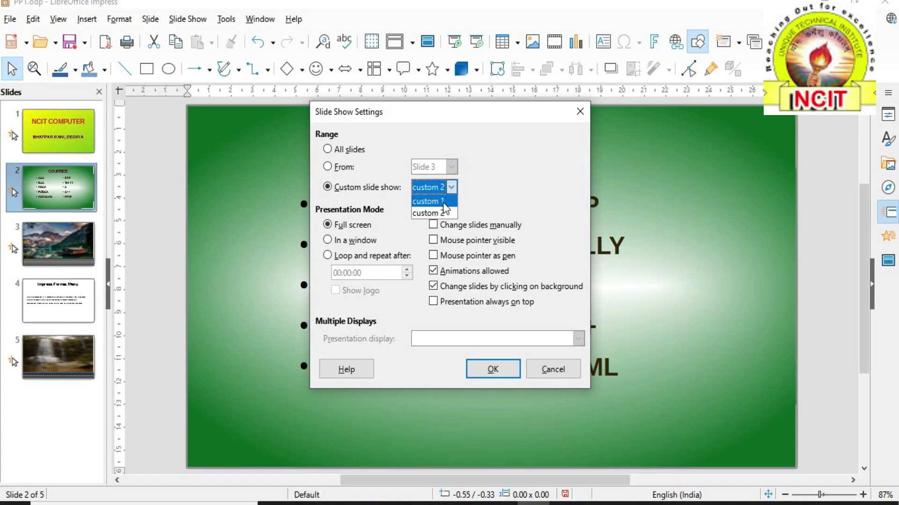
{"action": "left_click", "coordinate": [448, 201]}
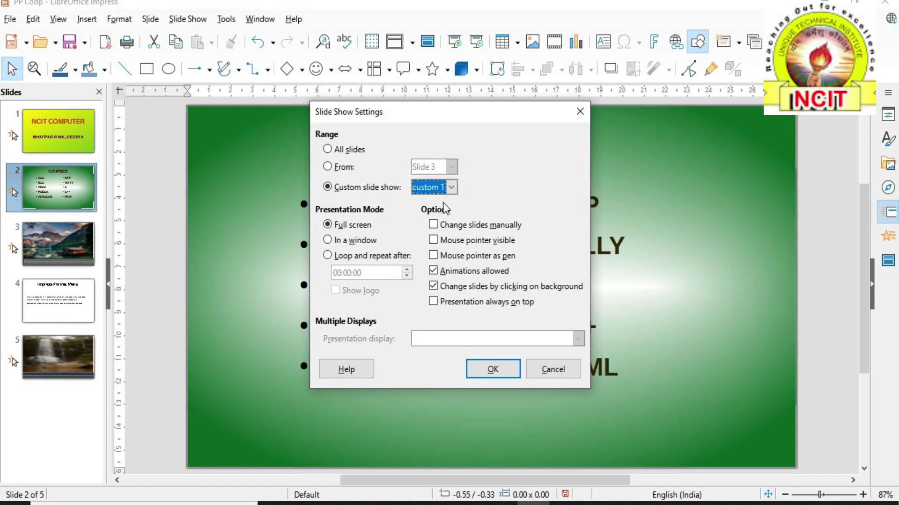